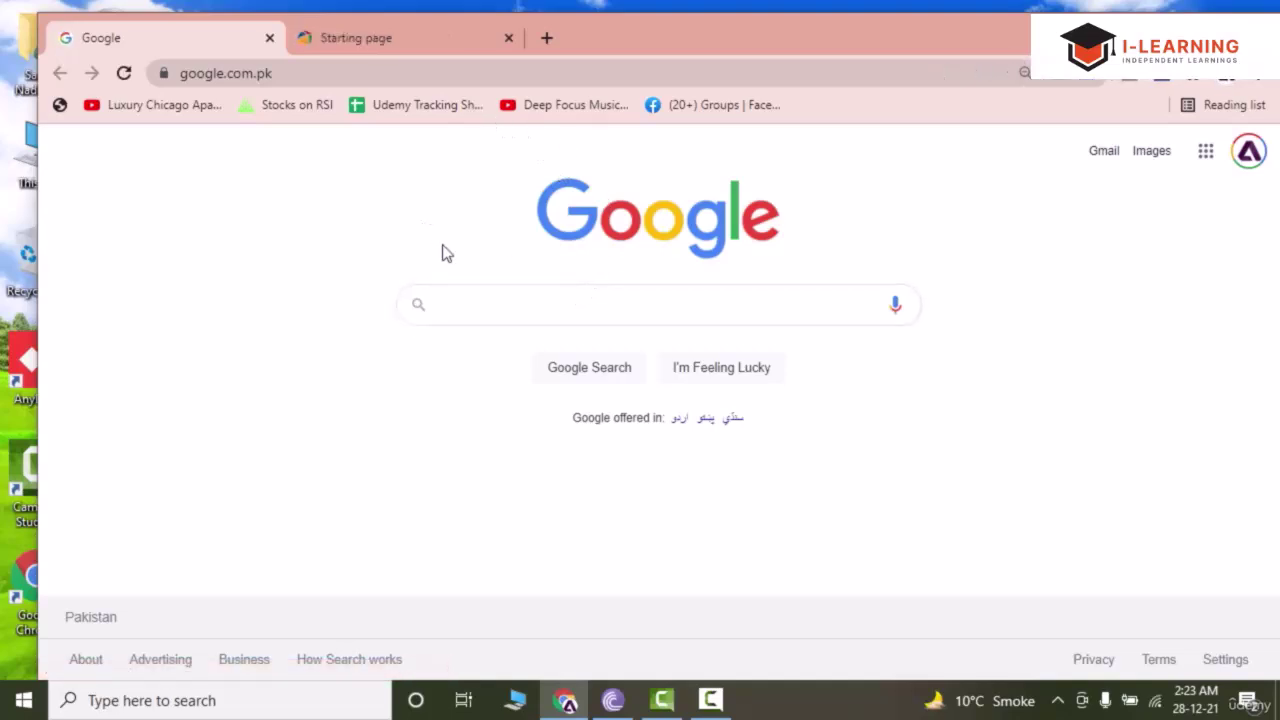
Step: Search Google for "tally solutions" and open the Tally Solutions global website from the results
{"action": "left_click", "coordinate": [494, 300]}
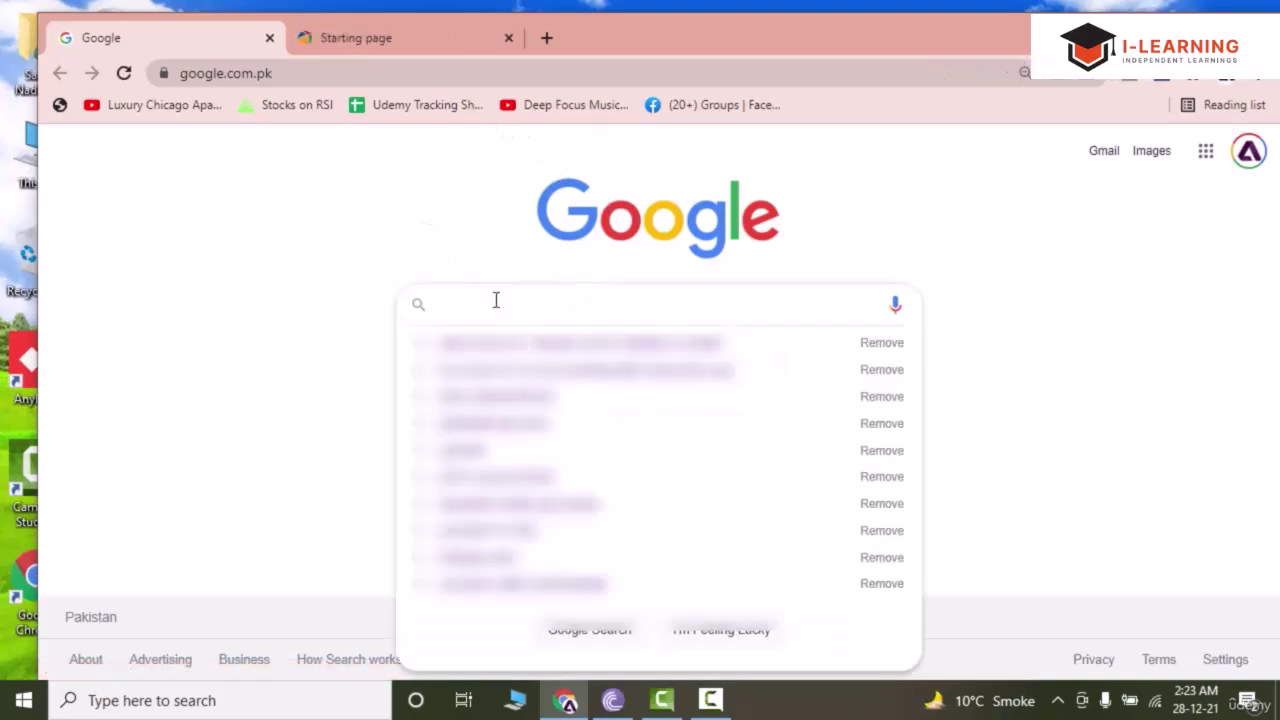
{"action": "type", "text": "tally s"}
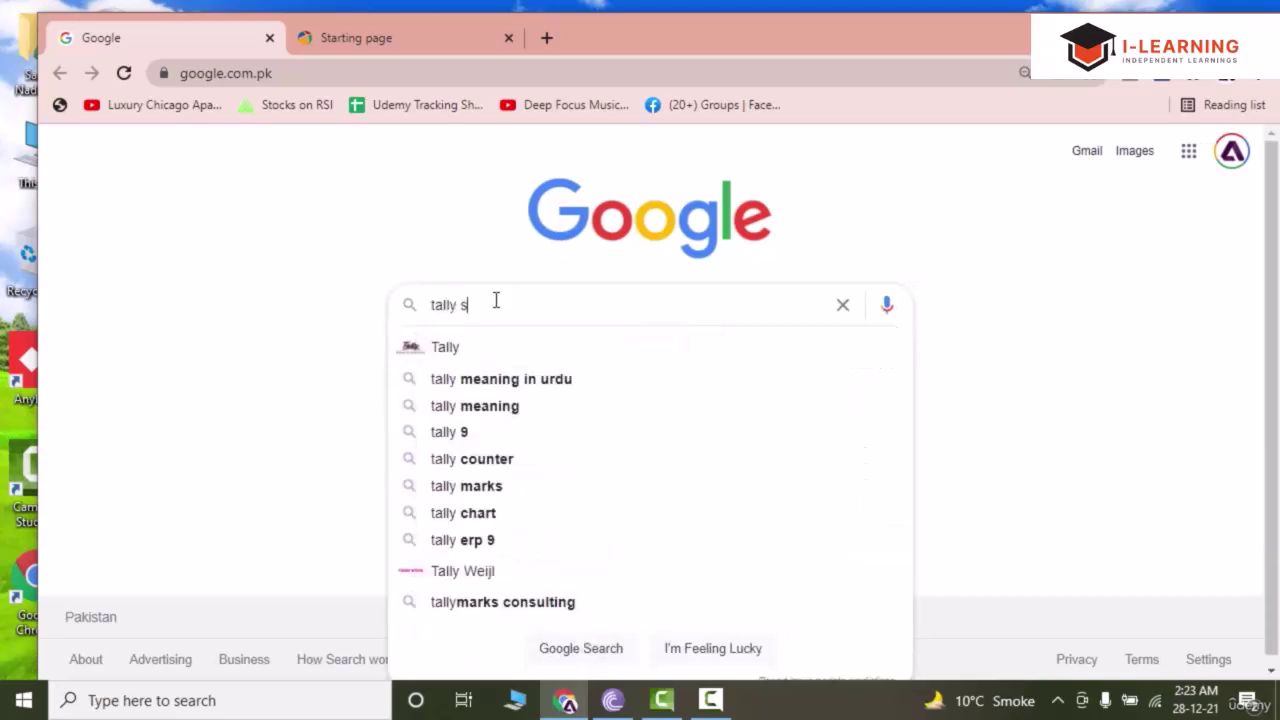
{"action": "type", "text": "olutions"}
{"action": "key", "text": "Return"}
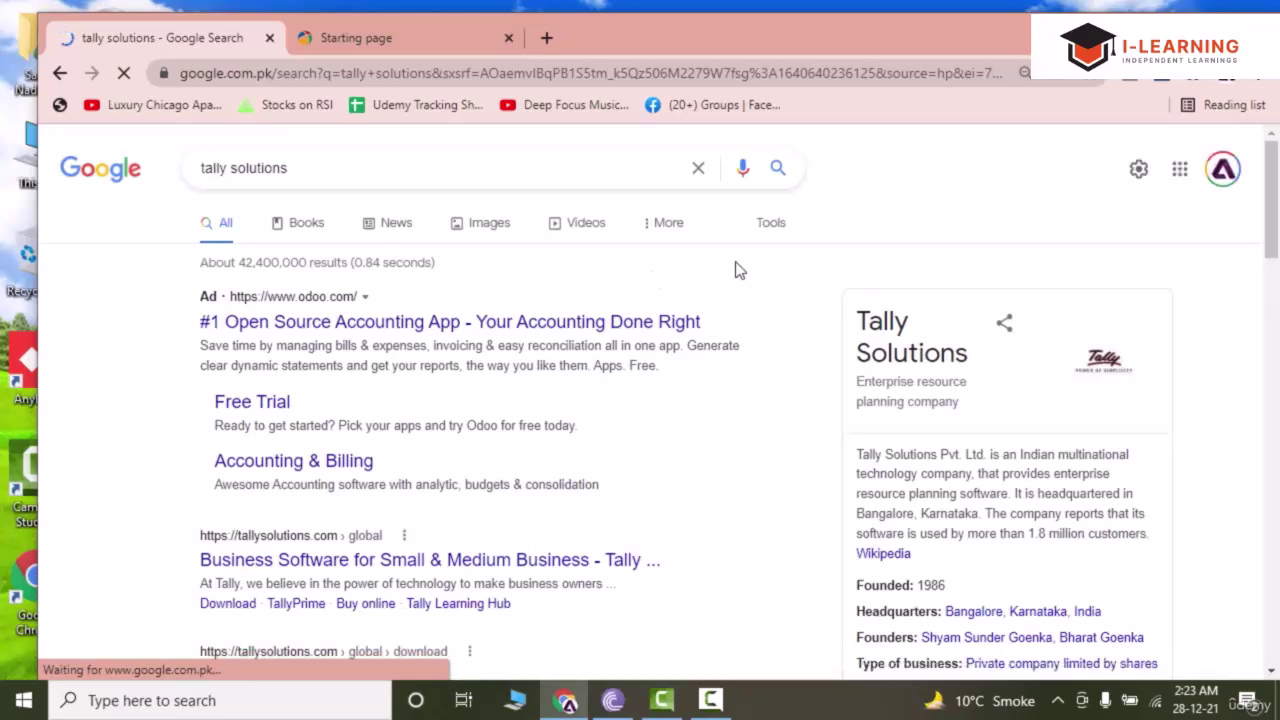
{"action": "scroll", "coordinate": [735, 270], "scroll_direction": "down", "scroll_amount": 3}
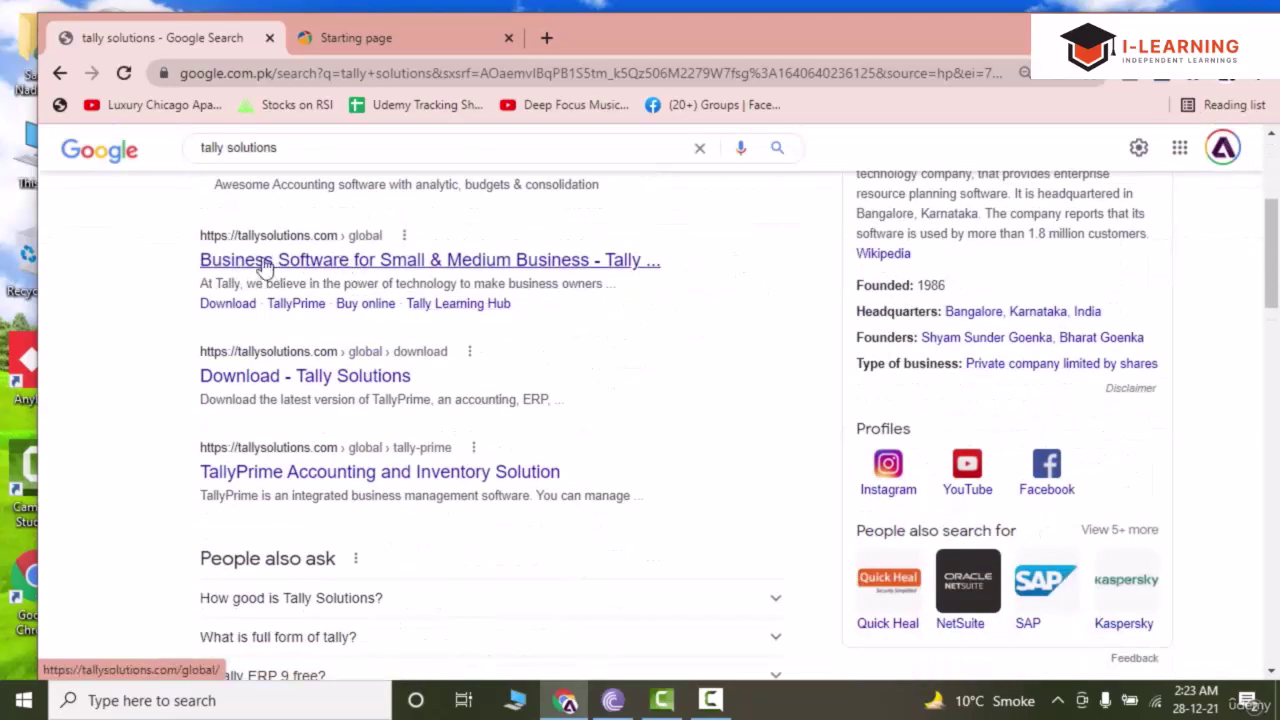
{"action": "left_click", "coordinate": [390, 264]}
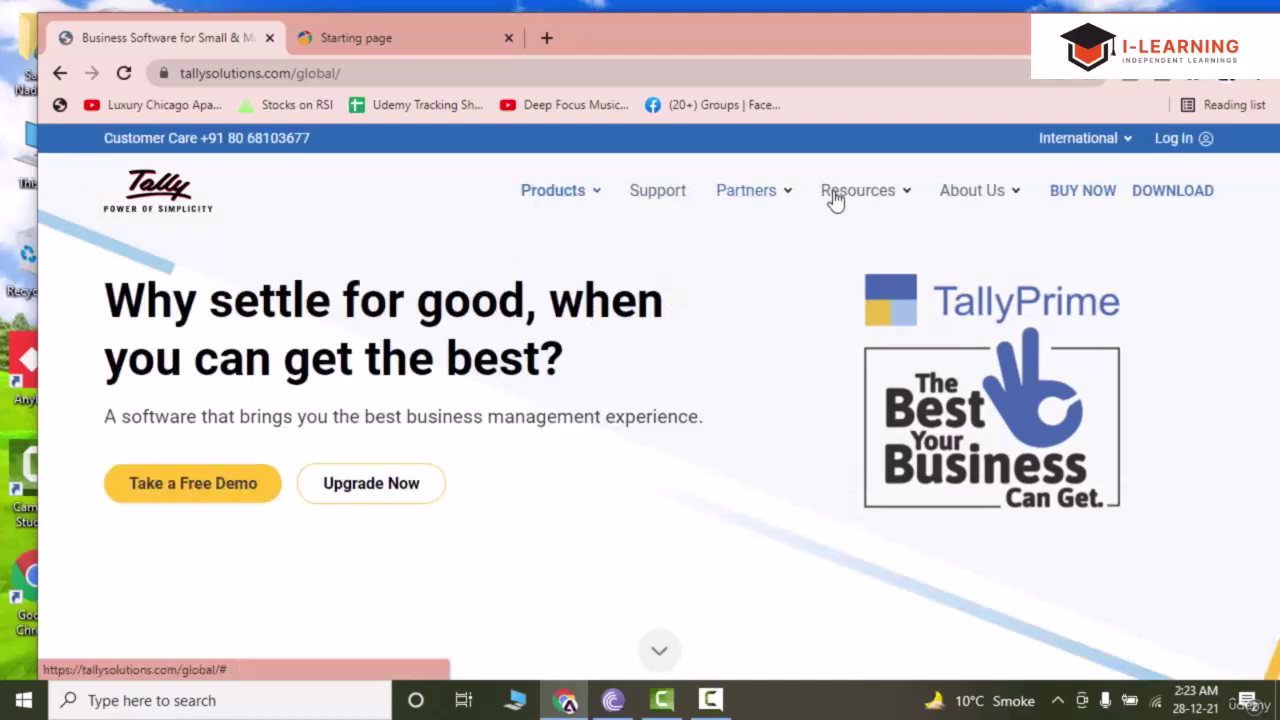
Step: Go to the website's download page, download the TallyPrime Rel 2.0.1 installer and keep the setup.exe file
{"action": "left_click", "coordinate": [1197, 200]}
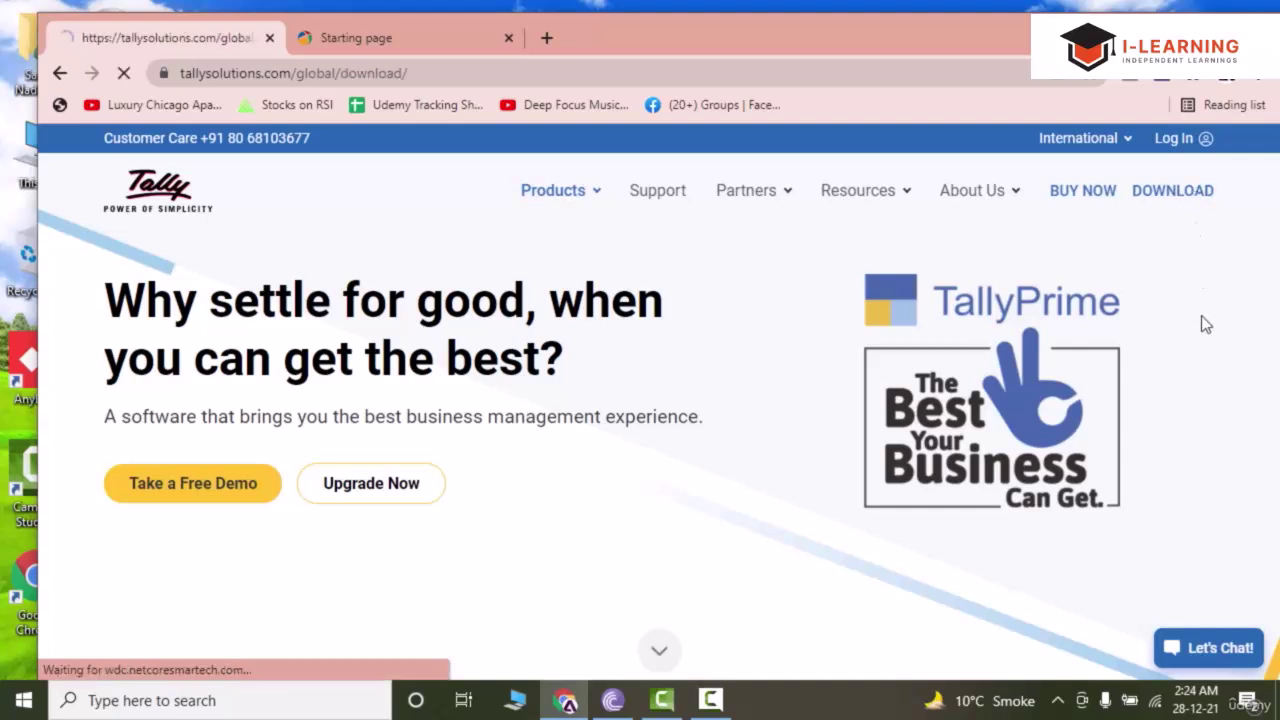
{"action": "scroll", "coordinate": [1197, 320], "scroll_direction": "down", "scroll_amount": 1}
{"action": "scroll", "coordinate": [1188, 310], "scroll_direction": "down", "scroll_amount": 1}
{"action": "scroll", "coordinate": [1170, 309], "scroll_direction": "up", "scroll_amount": 2}
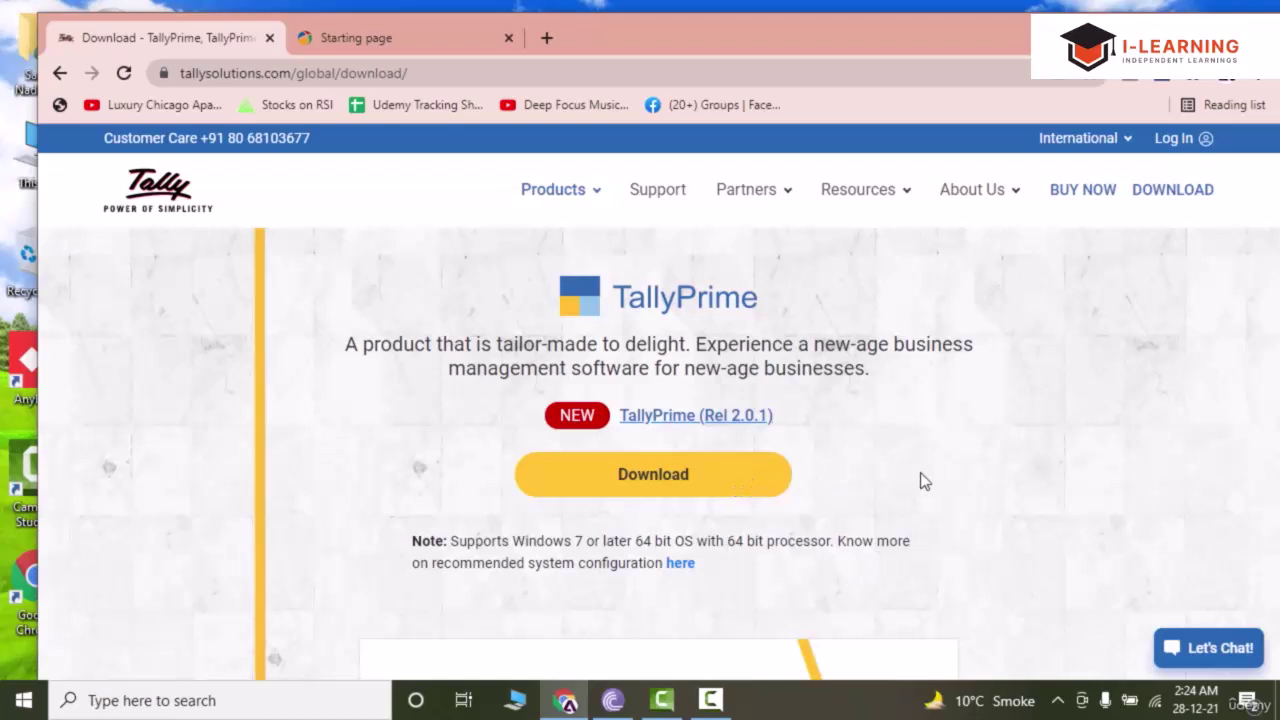
{"action": "left_click", "coordinate": [700, 478]}
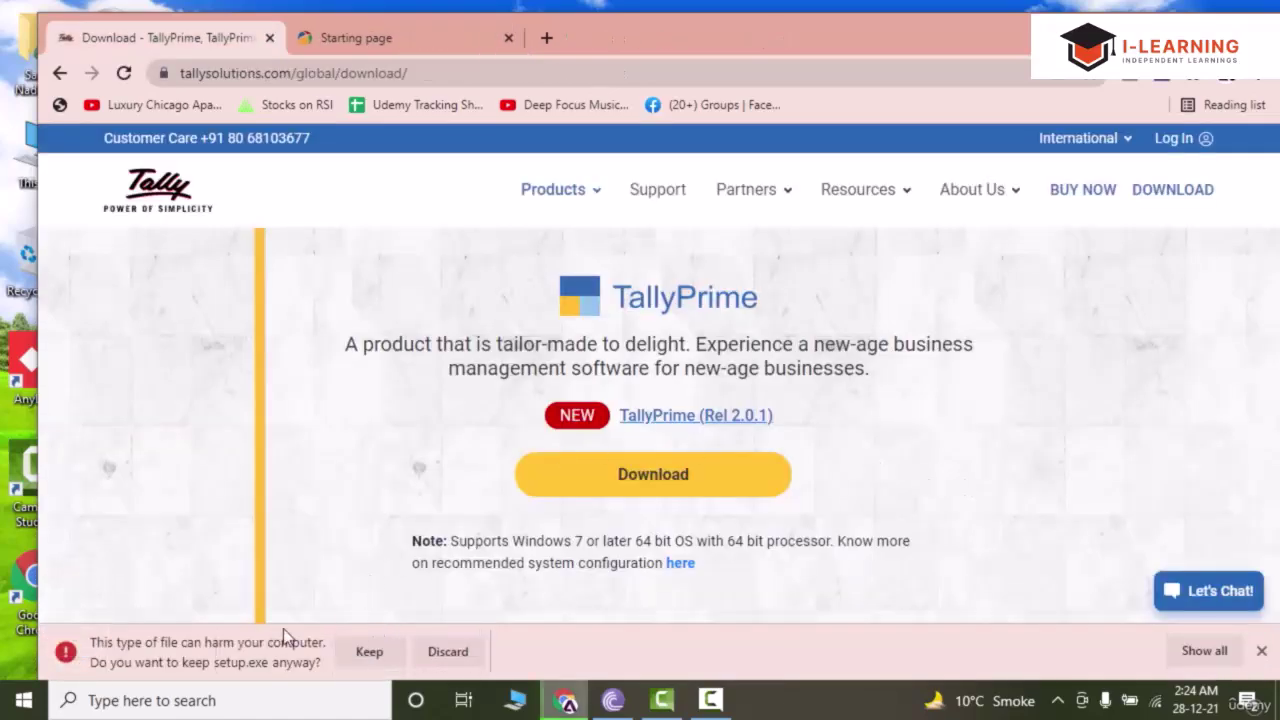
{"action": "left_click", "coordinate": [368, 655]}
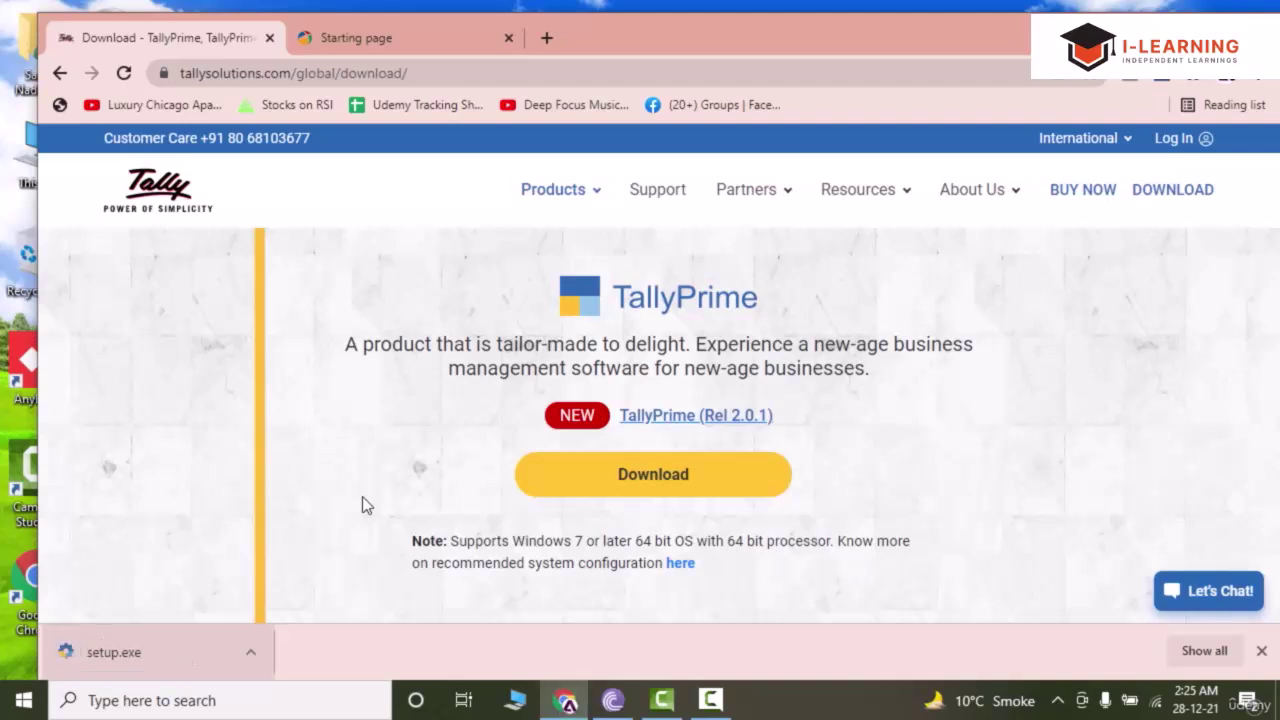
Step: Run the downloaded setup file from its folder, install TallyPrime in the default application path and start it
{"action": "left_click", "coordinate": [257, 655]}
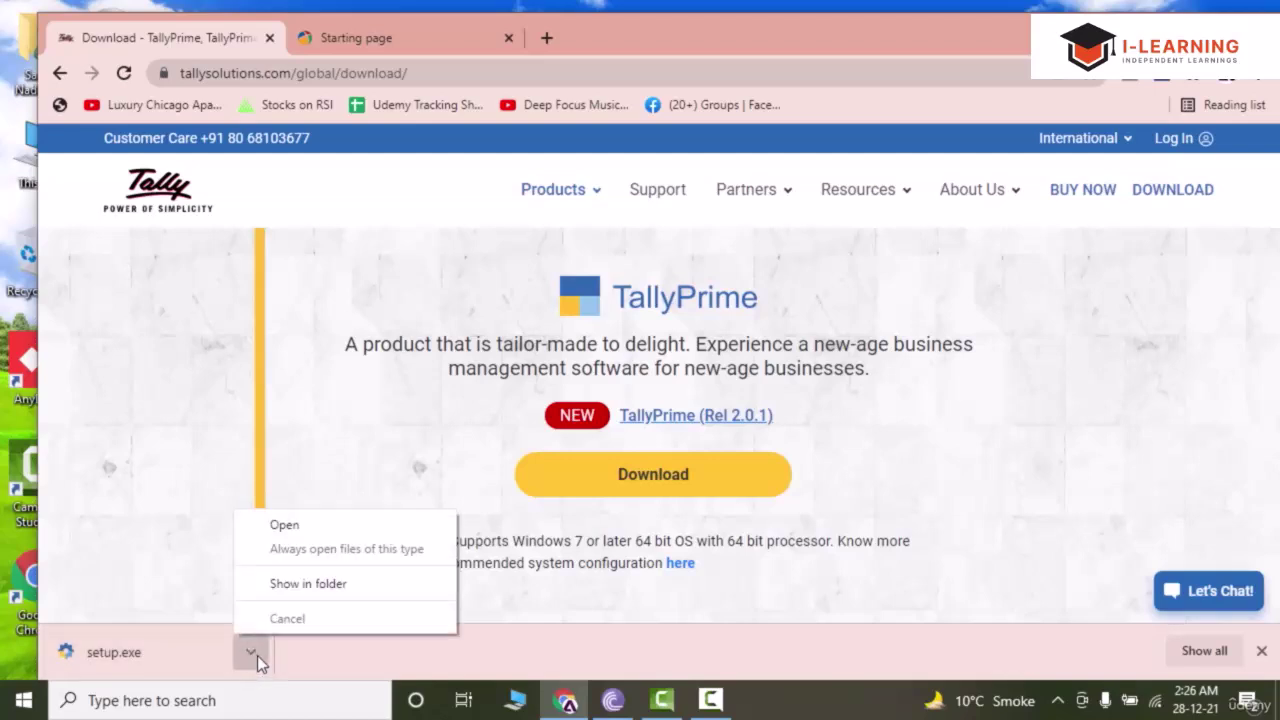
{"action": "left_click", "coordinate": [295, 590]}
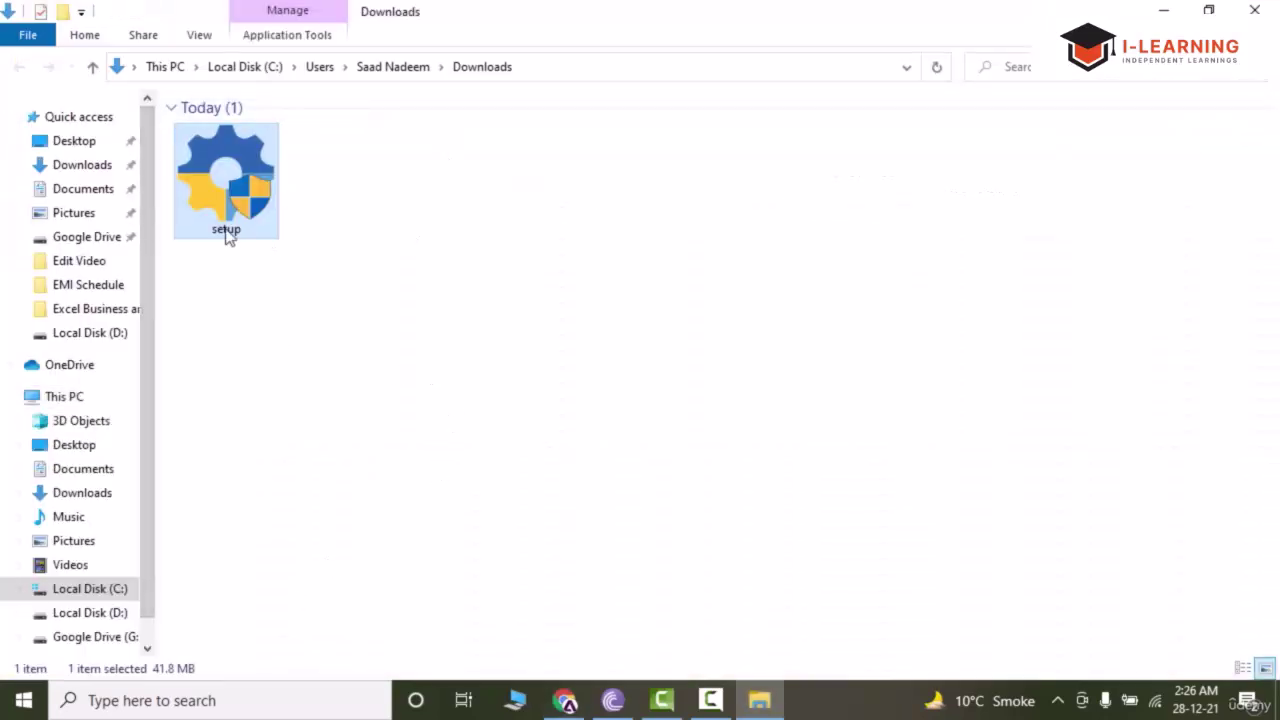
{"action": "double_click", "coordinate": [223, 197]}
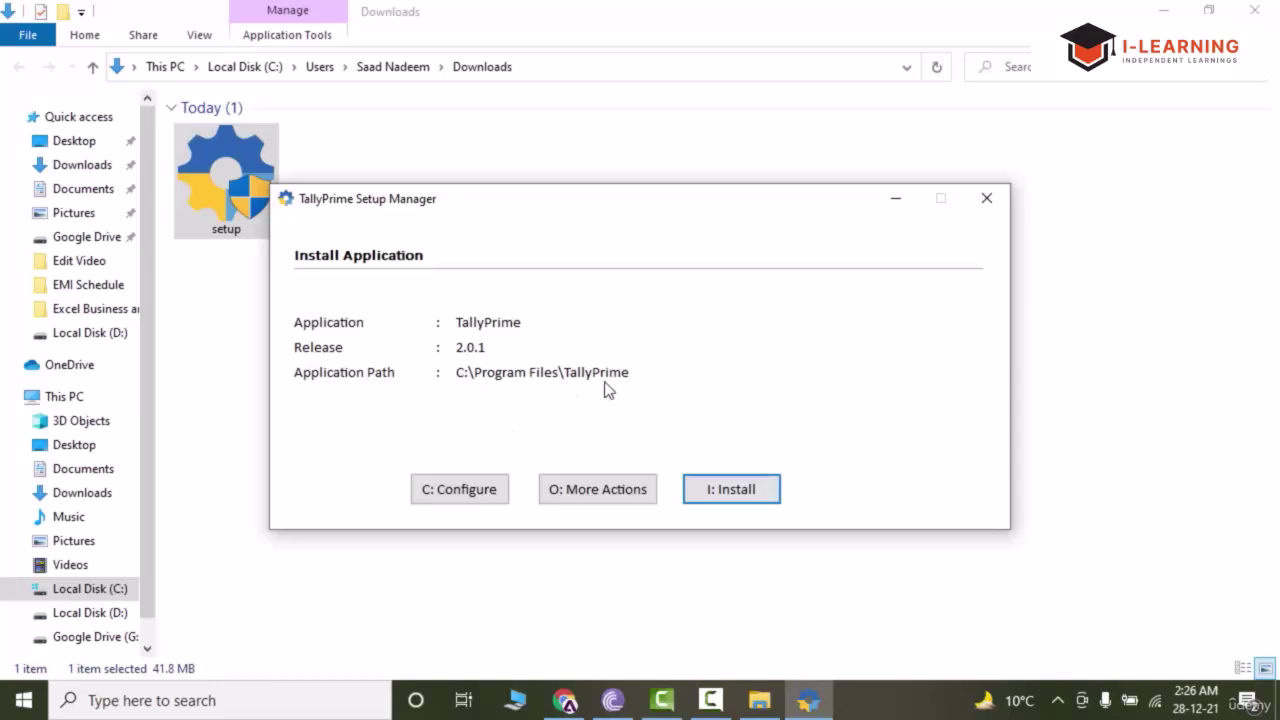
{"action": "left_click", "coordinate": [754, 492]}
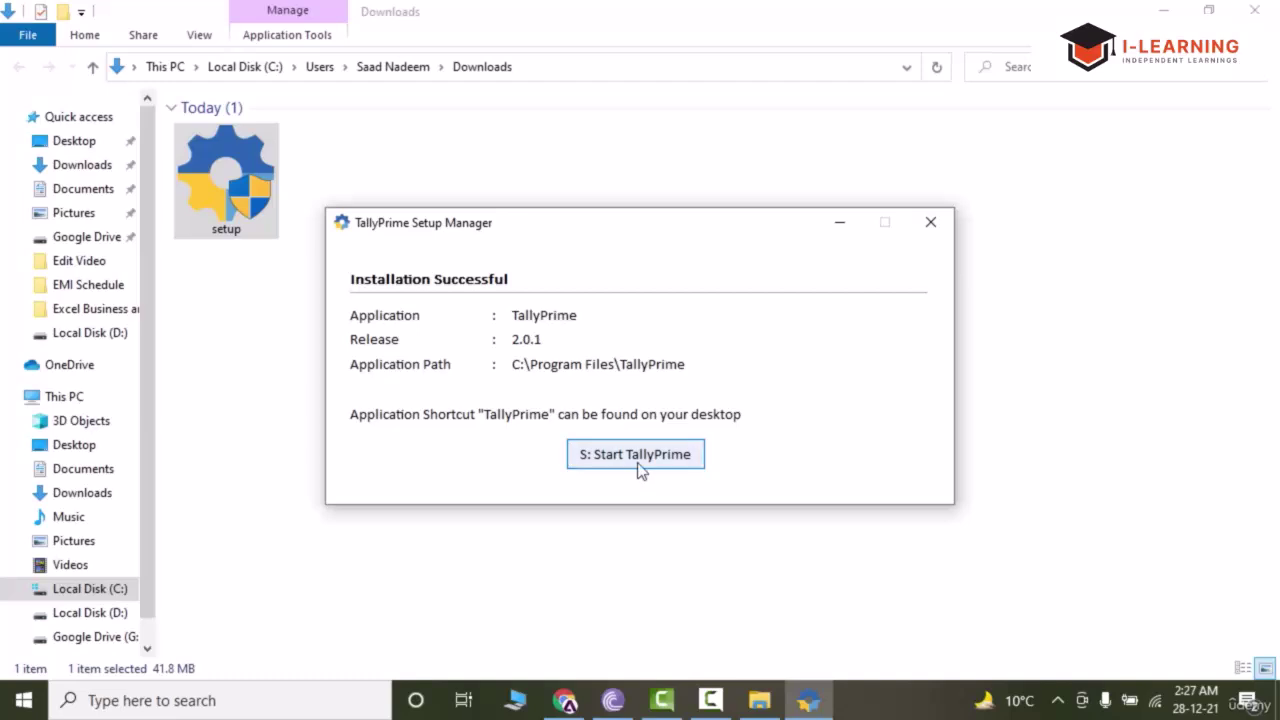
{"action": "left_click", "coordinate": [686, 465]}
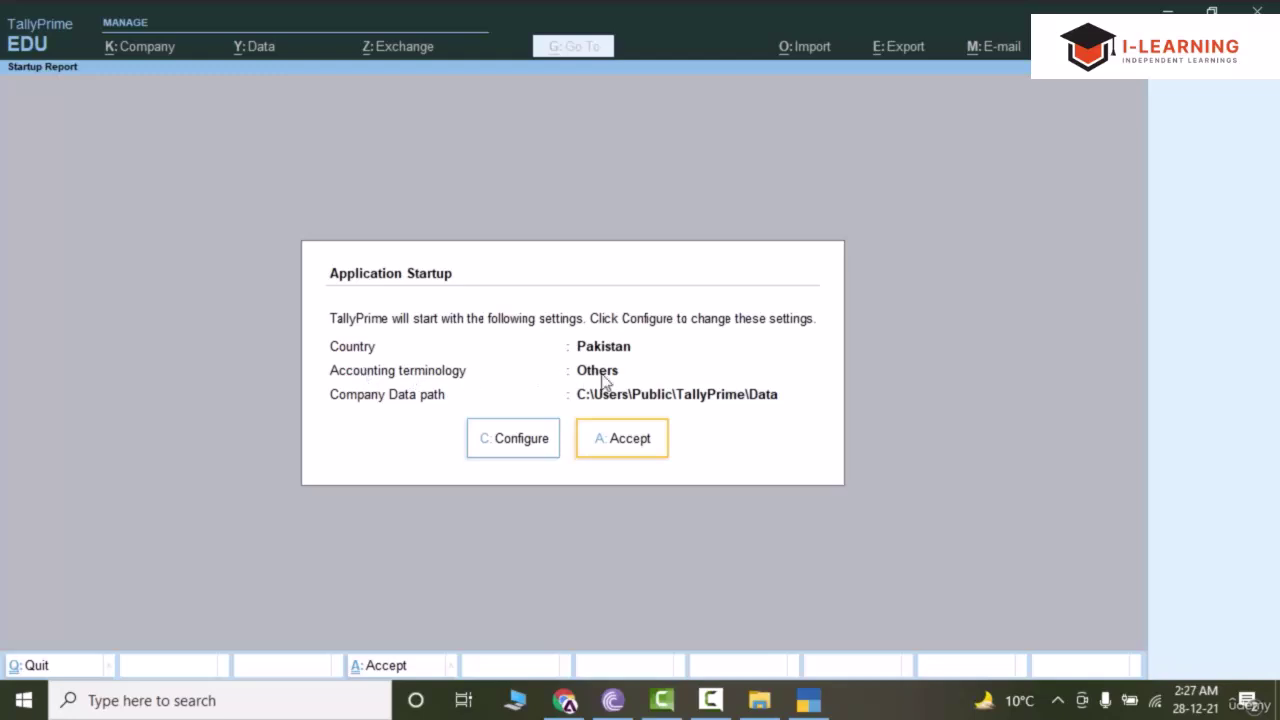
Step: Open the Company Data Path setting in the startup configuration and browse to the D:\ drive
{"action": "left_click", "coordinate": [518, 446]}
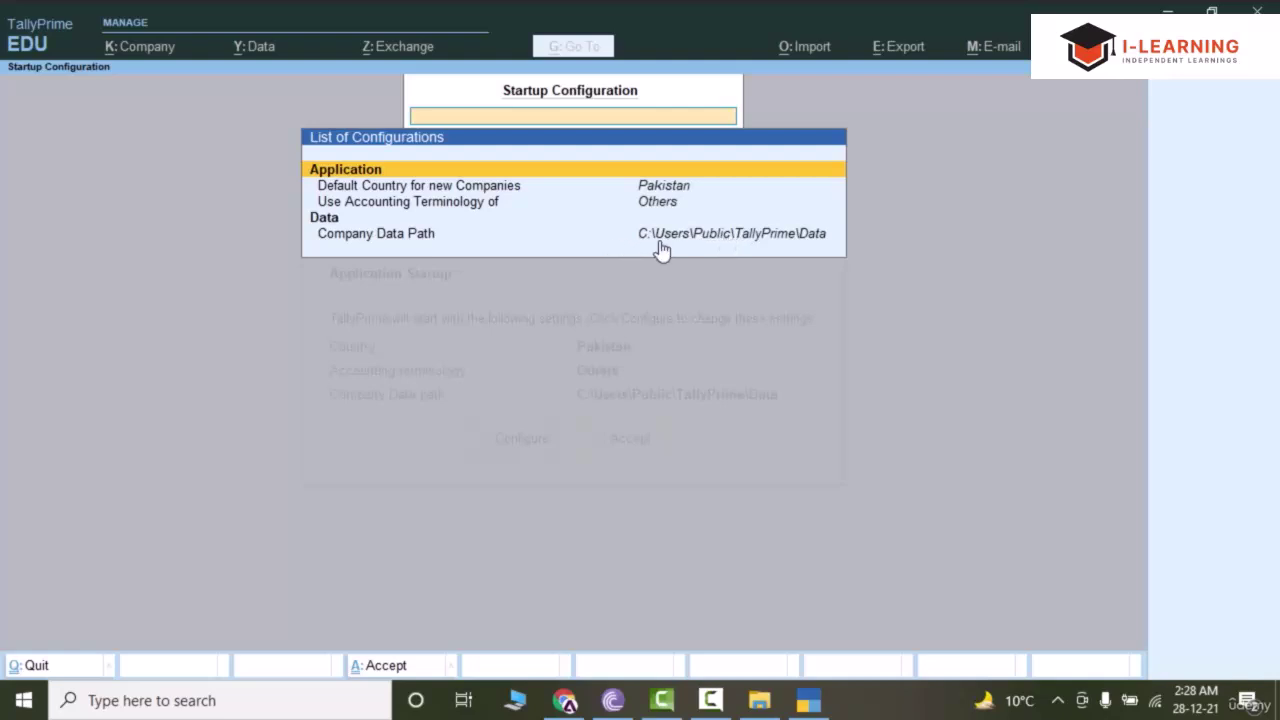
{"action": "left_click", "coordinate": [781, 245]}
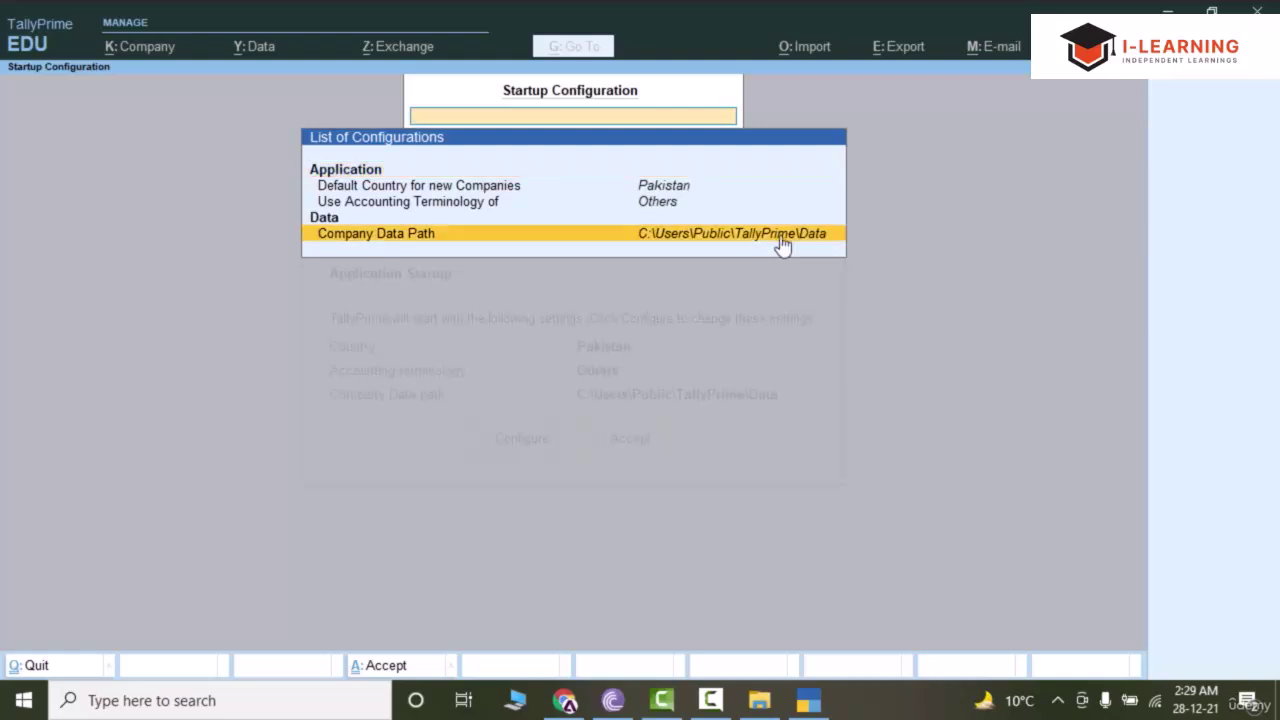
{"action": "left_click", "coordinate": [694, 234]}
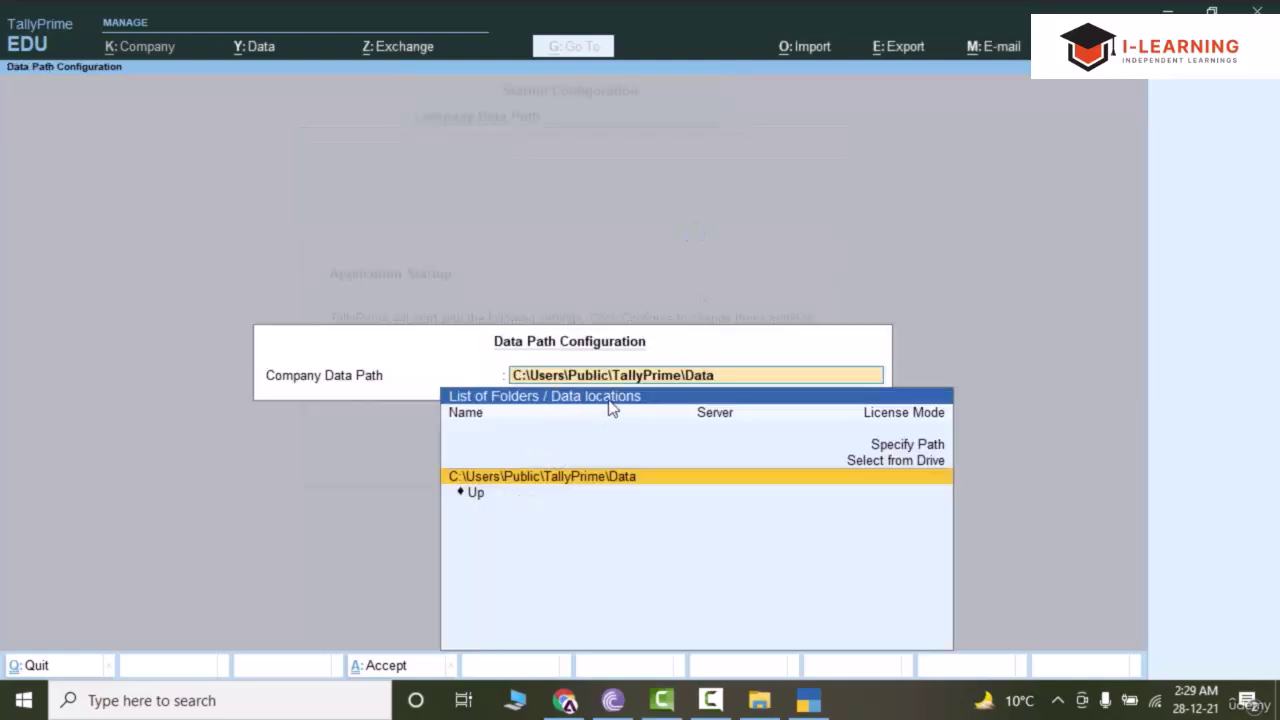
{"action": "left_click", "coordinate": [470, 498]}
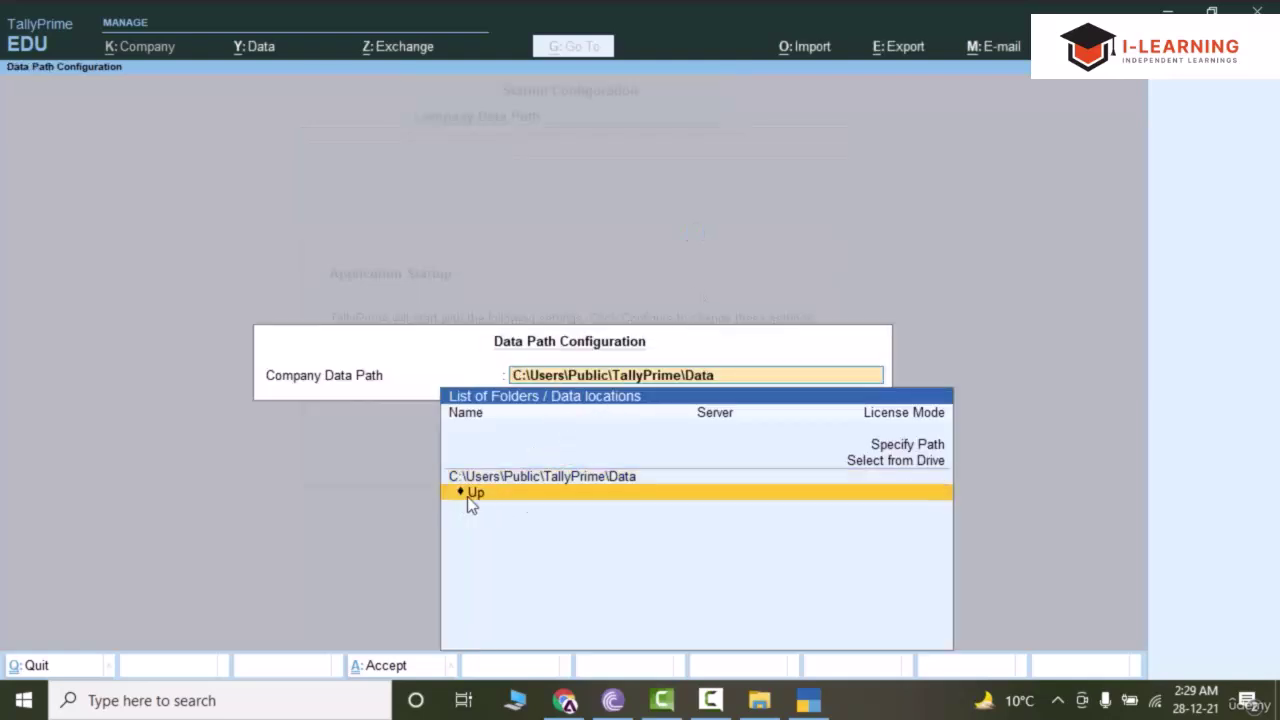
{"action": "left_click", "coordinate": [480, 505]}
{"action": "left_click", "coordinate": [489, 498]}
{"action": "left_click", "coordinate": [478, 493]}
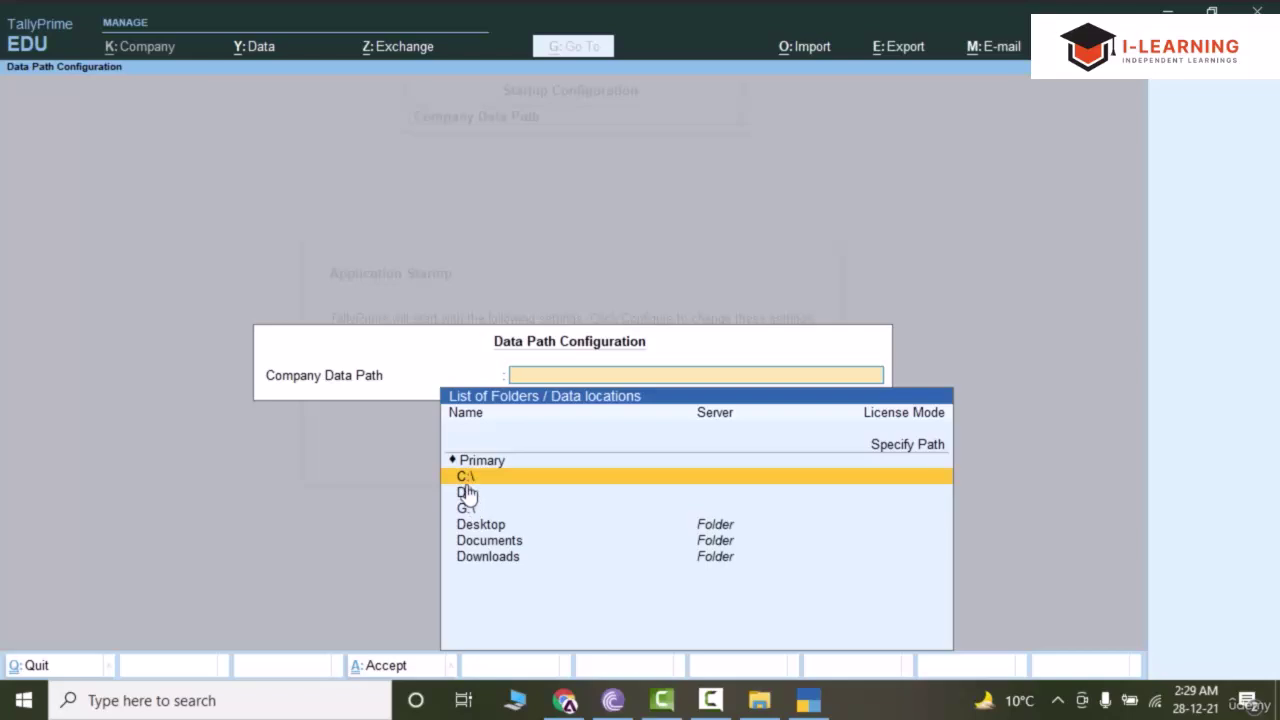
{"action": "left_click", "coordinate": [466, 494]}
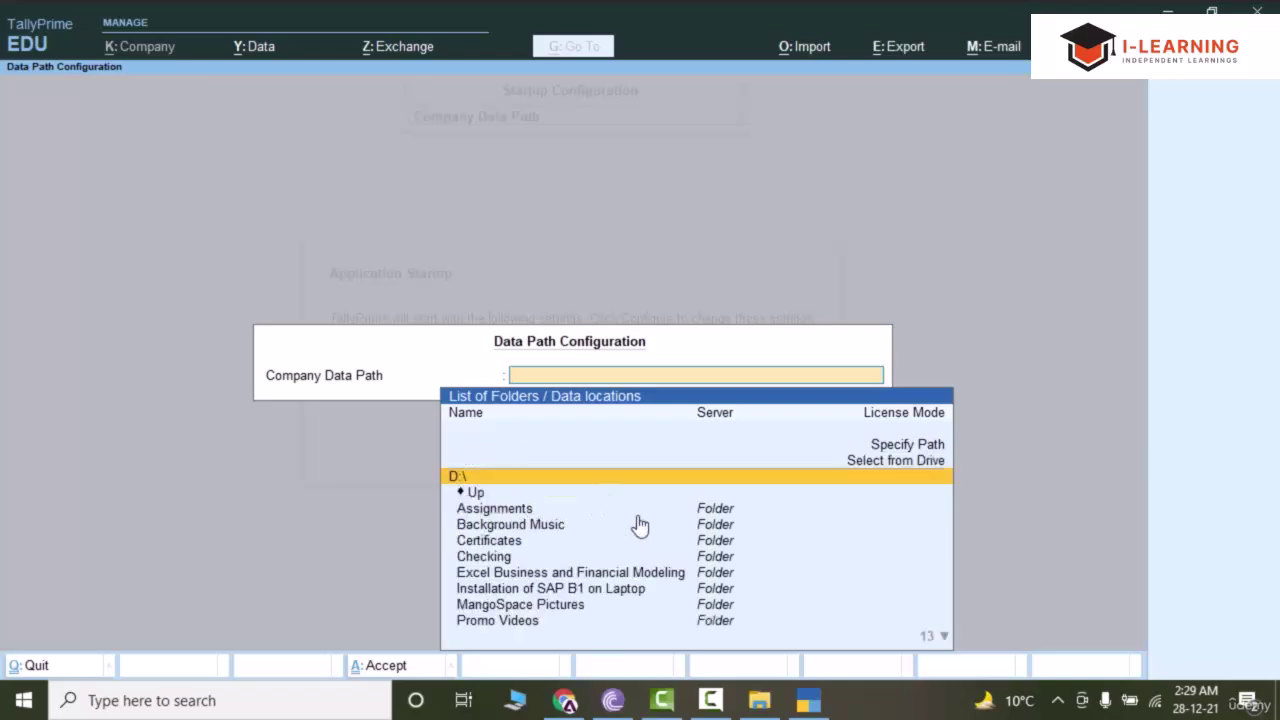
Step: Set the company data path to the nested folder D:\Tally Setup\Tally Setup
{"action": "key", "text": "Down"}
{"action": "key", "text": "Down"}
{"action": "key", "text": "Down"}
{"action": "key", "text": "Down"}
{"action": "key", "text": "Down"}
{"action": "key", "text": "Down"}
{"action": "key", "text": "Down"}
{"action": "key", "text": "Down"}
{"action": "key", "text": "Down"}
{"action": "key", "text": "Down"}
{"action": "key", "text": "Down"}
{"action": "key", "text": "Down"}
{"action": "key", "text": "Down"}
{"action": "key", "text": "Down"}
{"action": "key", "text": "Down"}
{"action": "key", "text": "Down"}
{"action": "key", "text": "Down"}
{"action": "key", "text": "Down"}
{"action": "key", "text": "Down"}
{"action": "key", "text": "Down"}
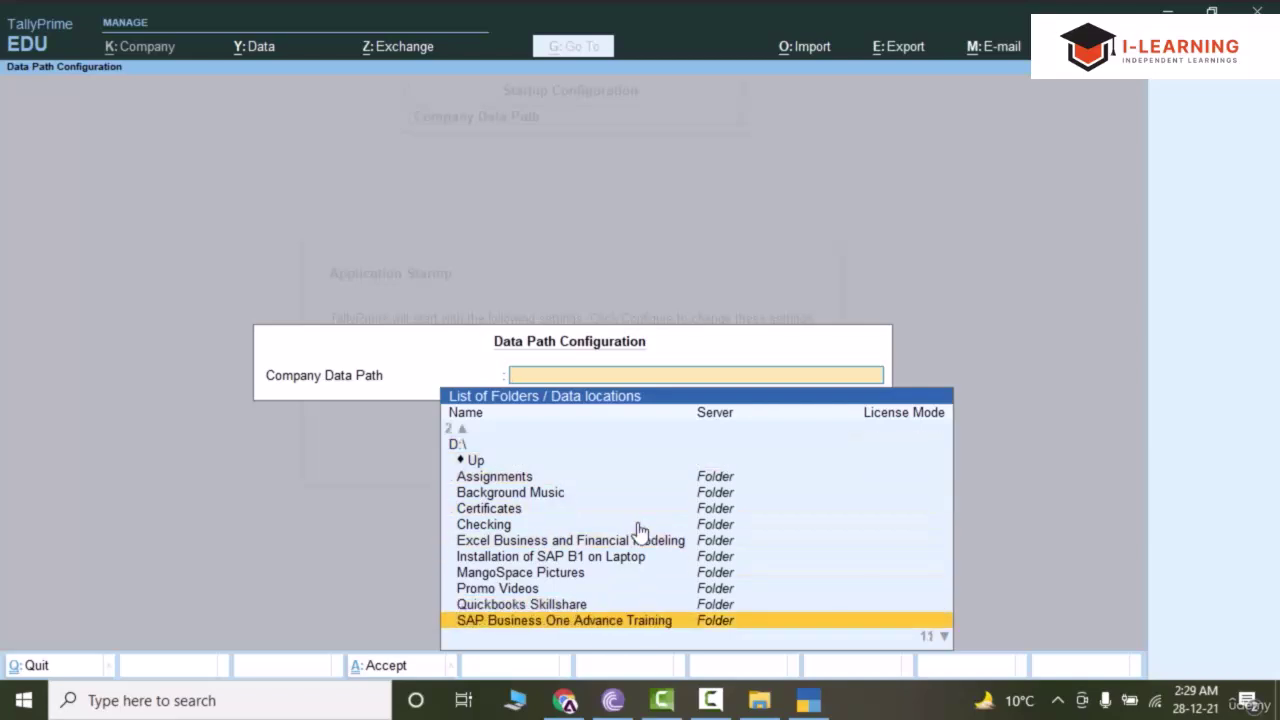
{"action": "key", "text": "Up"}
{"action": "left_click", "coordinate": [524, 543]}
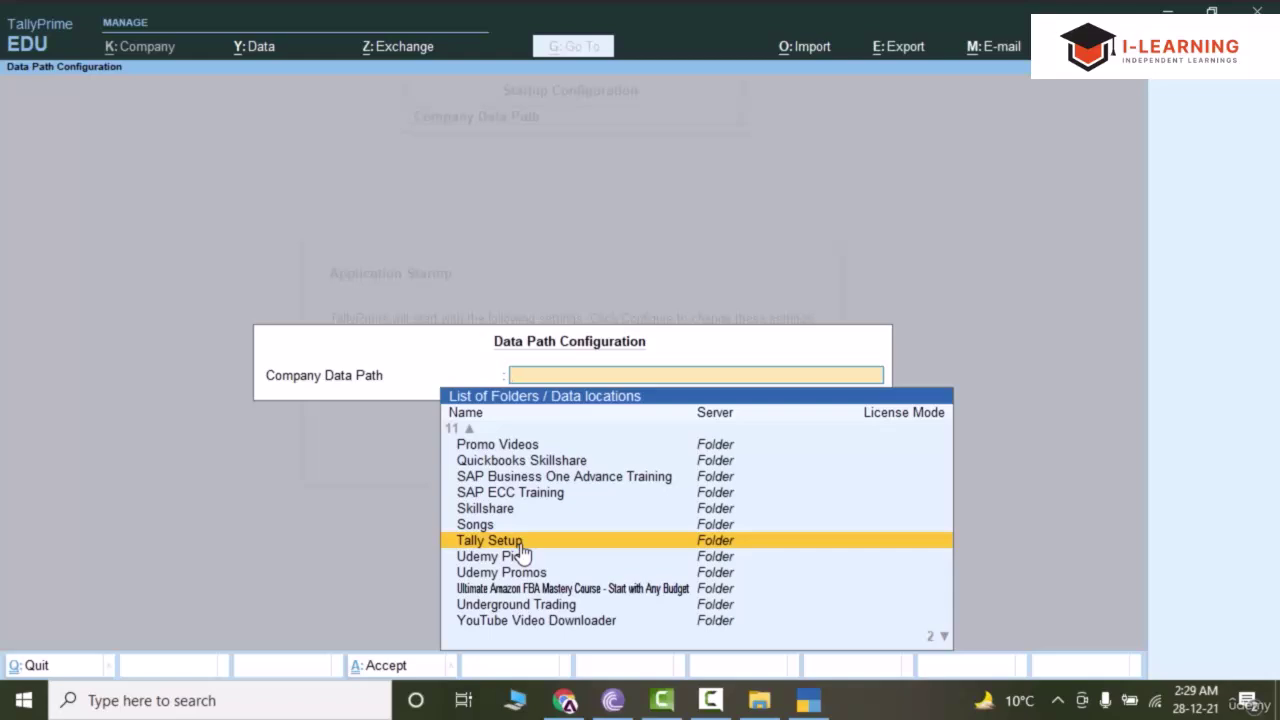
{"action": "left_click", "coordinate": [520, 544]}
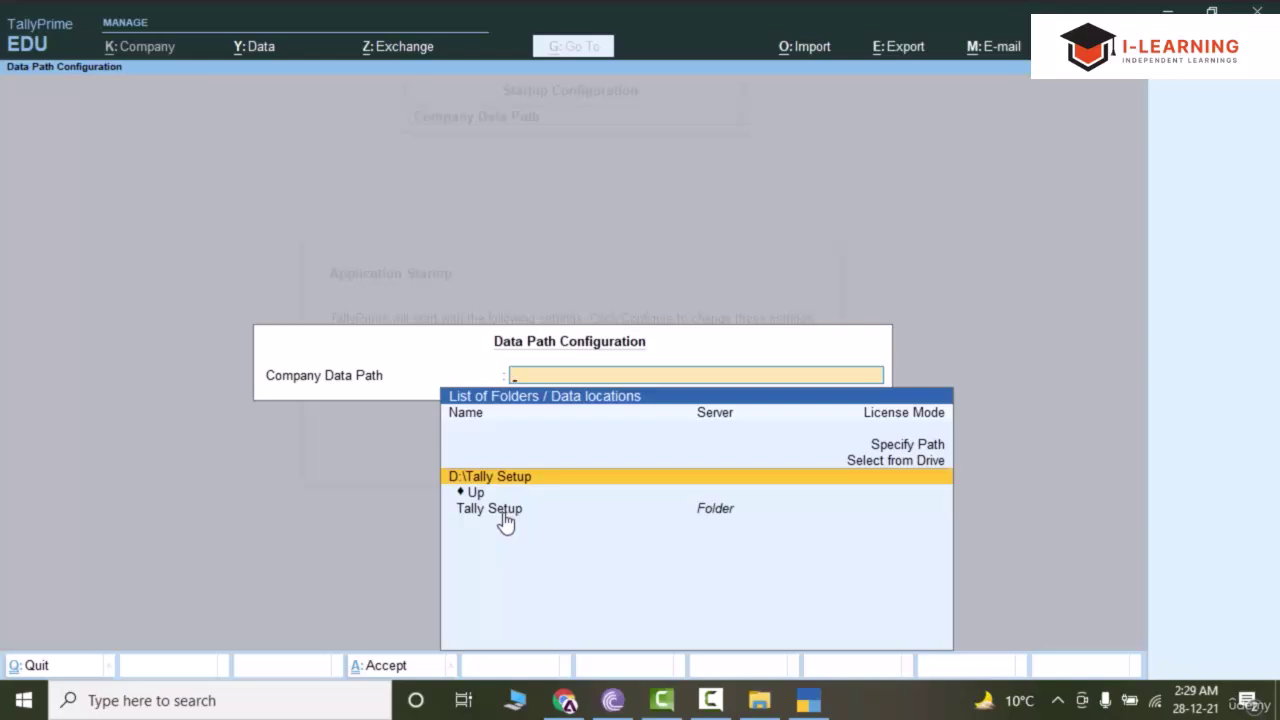
{"action": "left_click", "coordinate": [505, 512]}
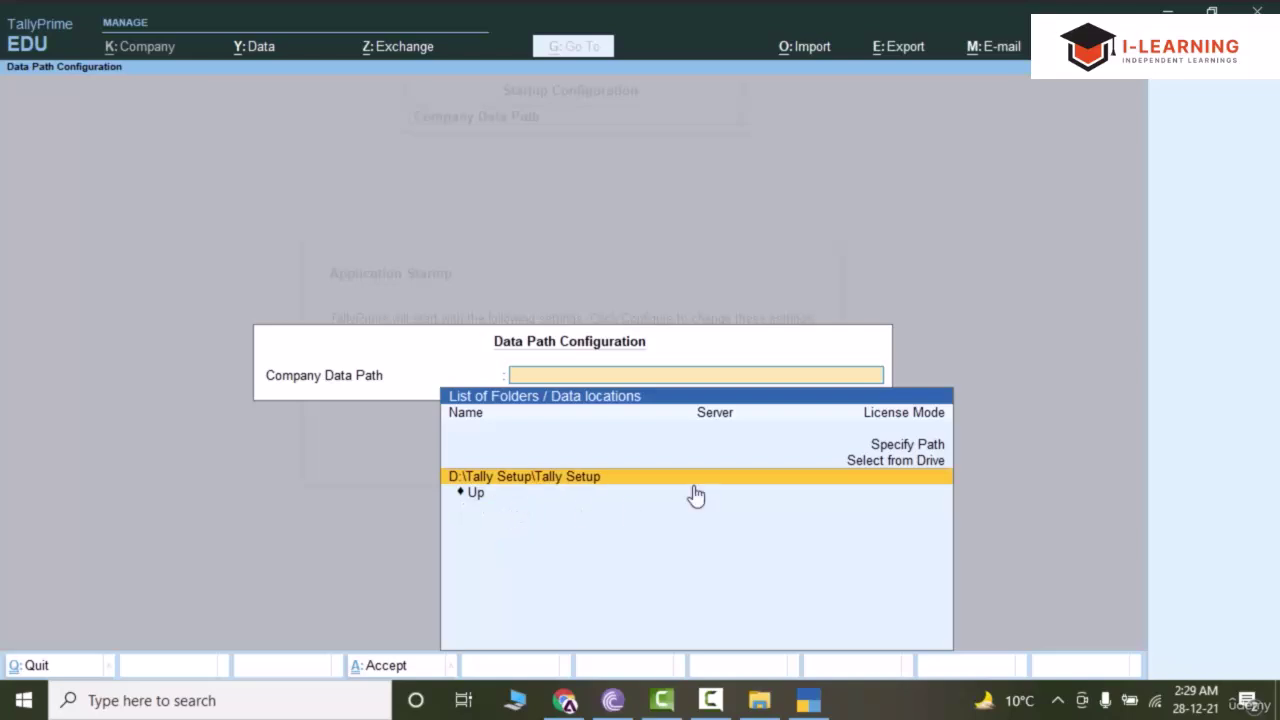
{"action": "left_click", "coordinate": [384, 666]}
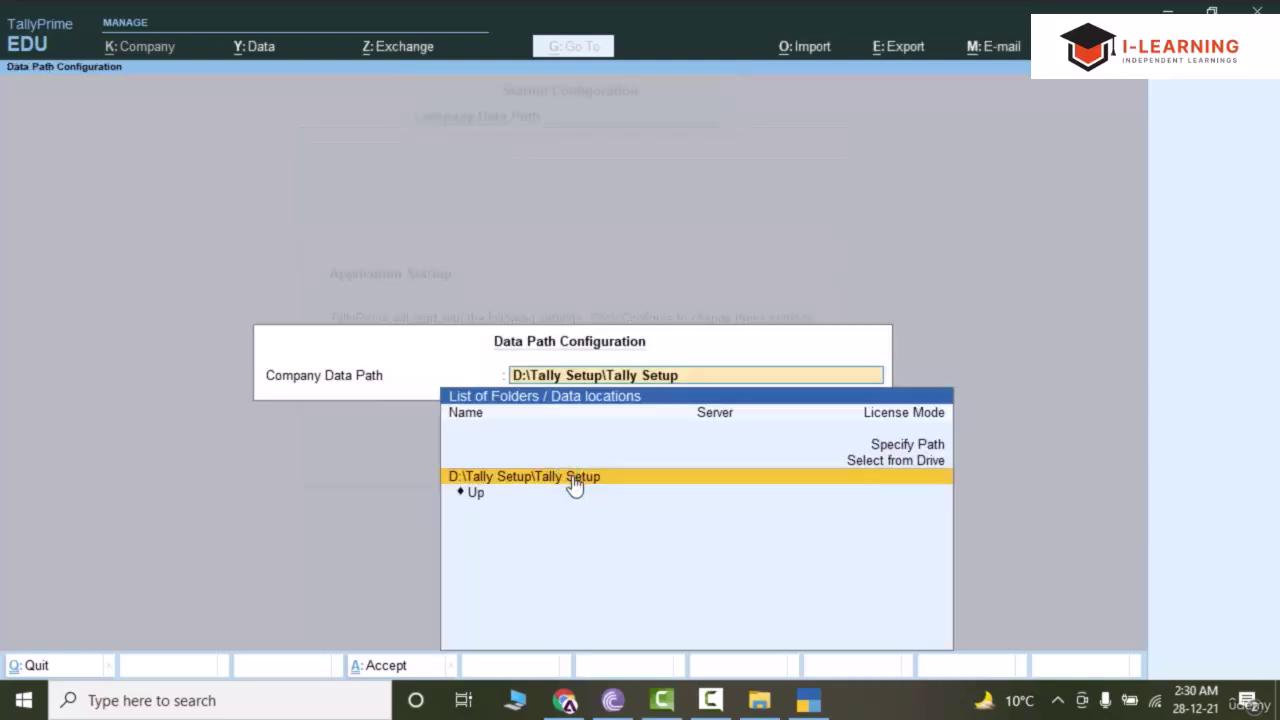
Step: Change the company data path to the parent folder D:\Tally Setup and accept the application startup settings
{"action": "left_click", "coordinate": [478, 498]}
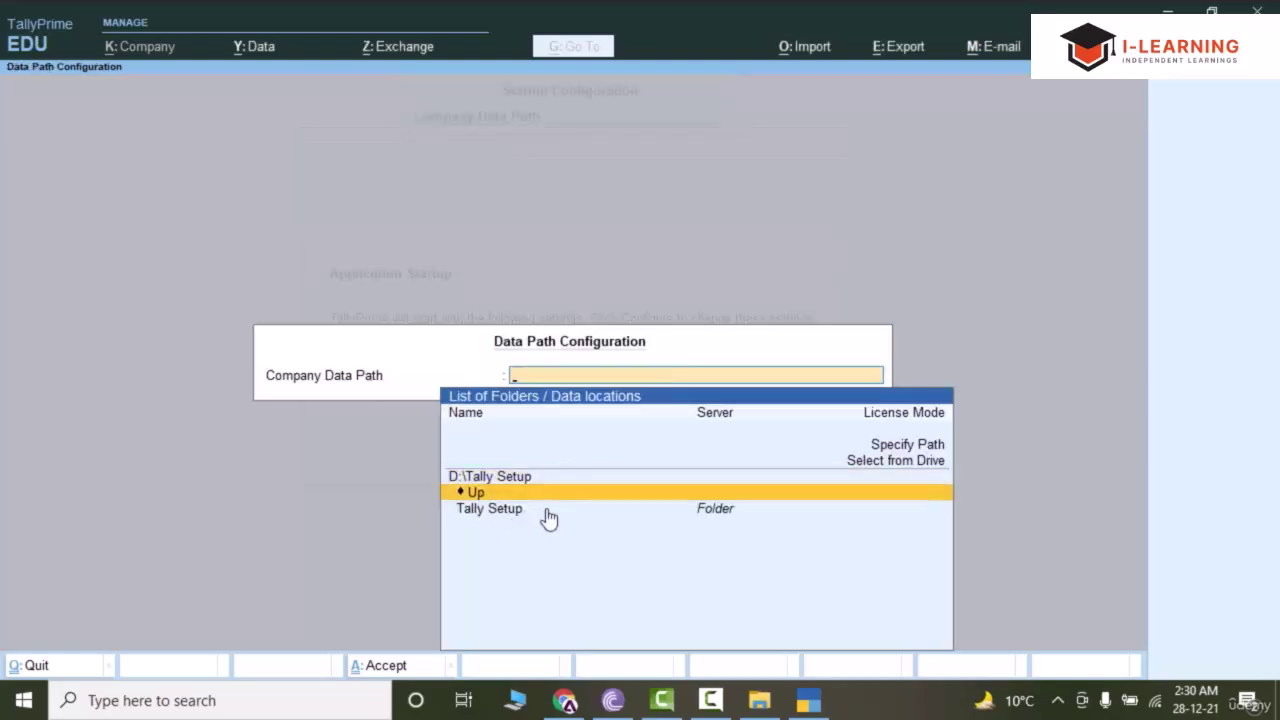
{"action": "left_click", "coordinate": [381, 672]}
{"action": "scroll", "coordinate": [517, 614], "scroll_direction": "down", "scroll_amount": 3}
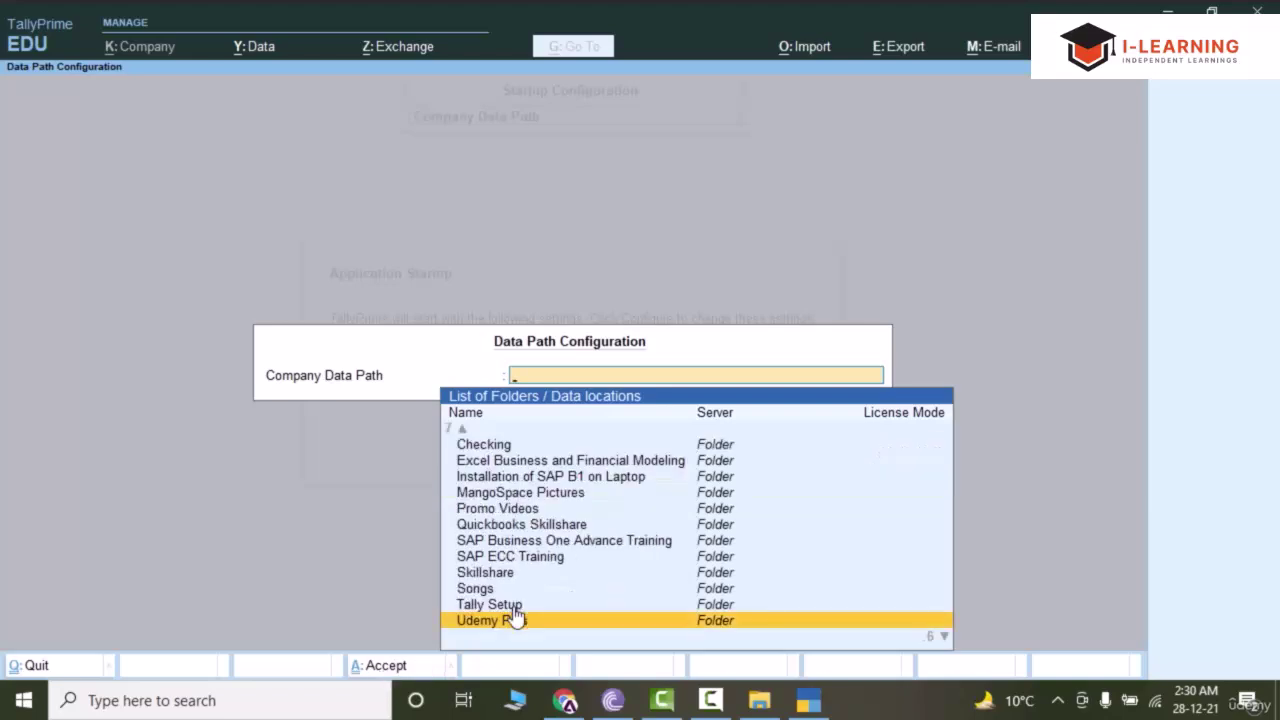
{"action": "left_click", "coordinate": [513, 603]}
{"action": "left_click", "coordinate": [395, 667]}
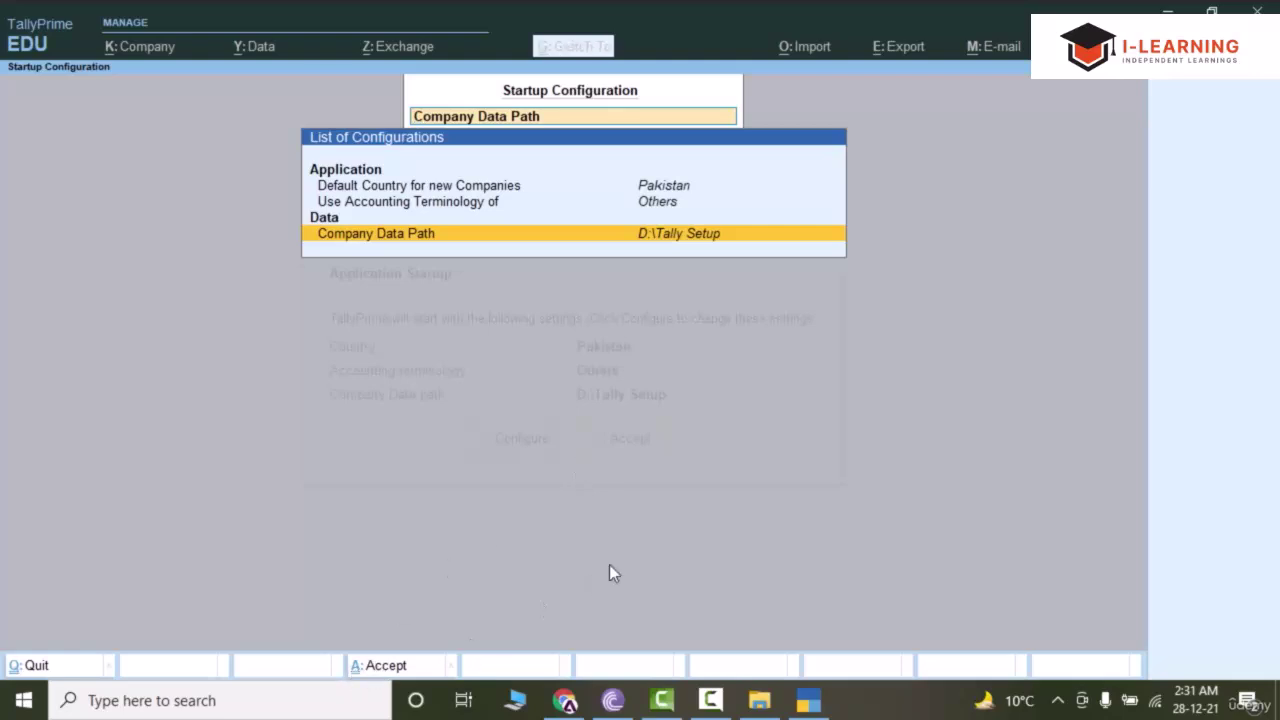
{"action": "key", "text": "Return"}
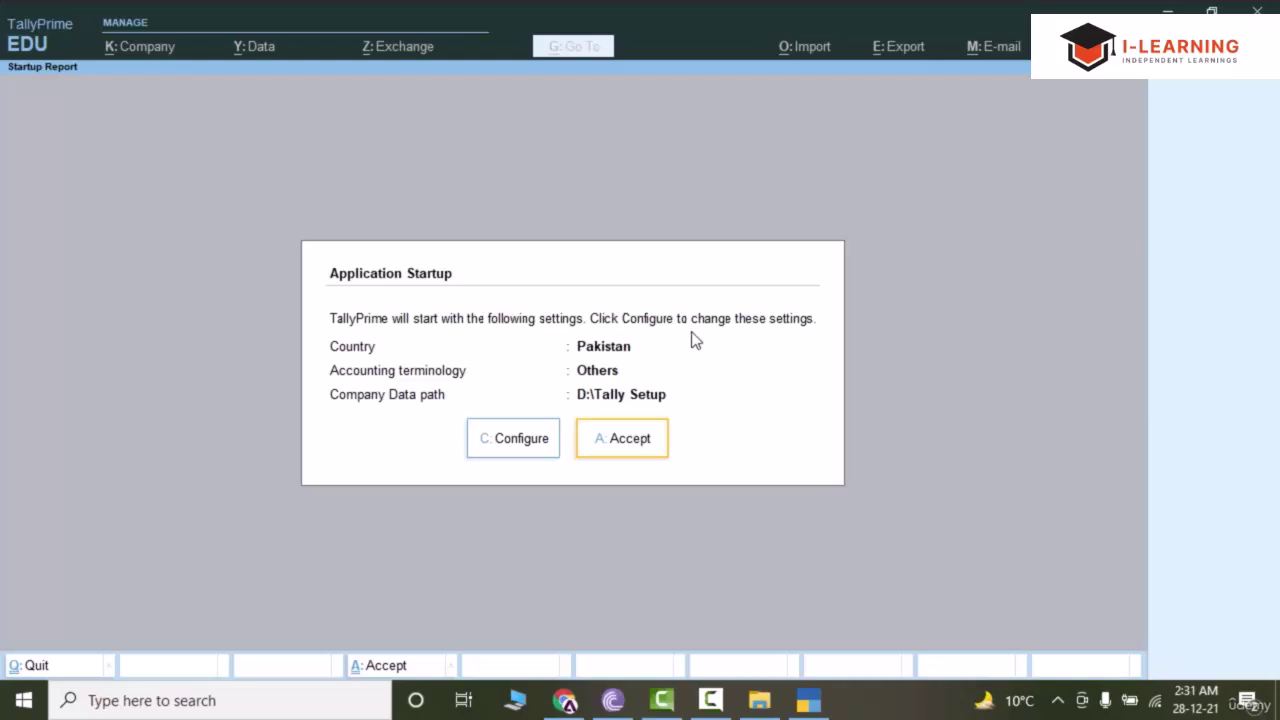
{"action": "left_click", "coordinate": [640, 452]}
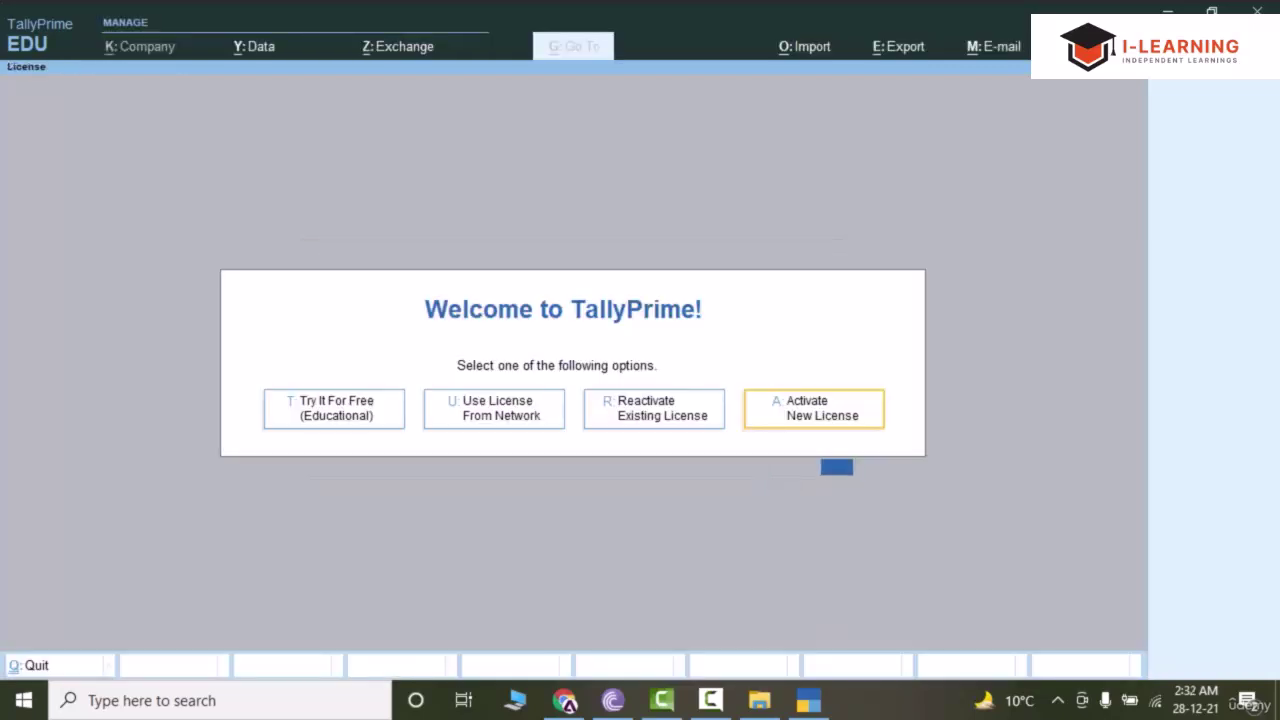